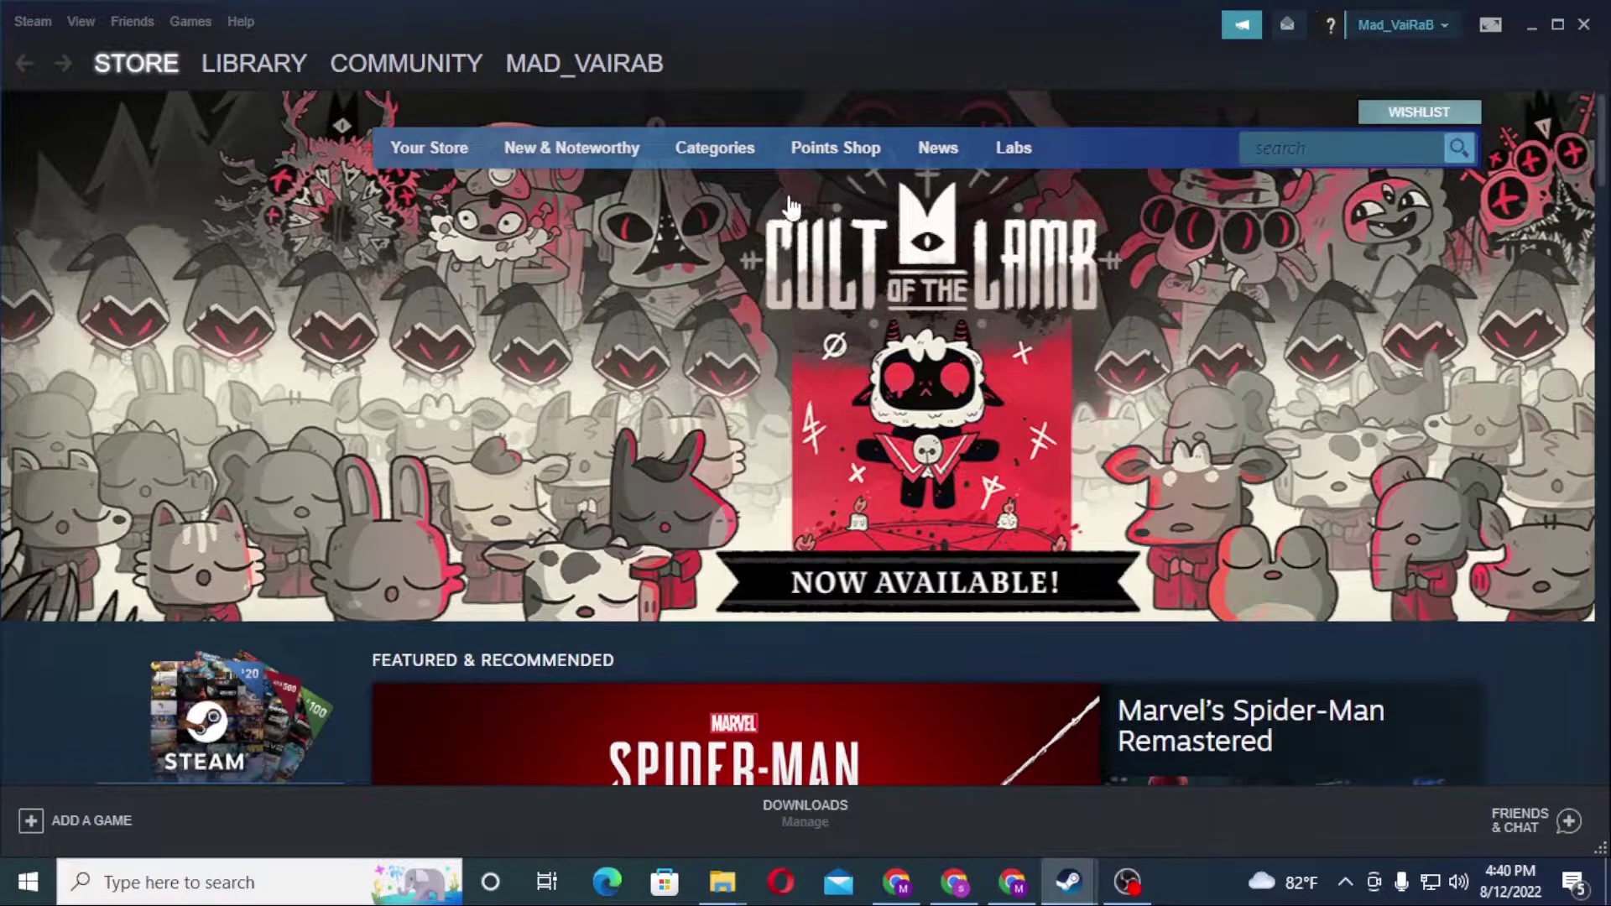
# Restore the Steam window and open Settings on the Account page showing Steam Guard status
pyautogui.moveTo(939, 25); pyautogui.dragTo(955, 140)
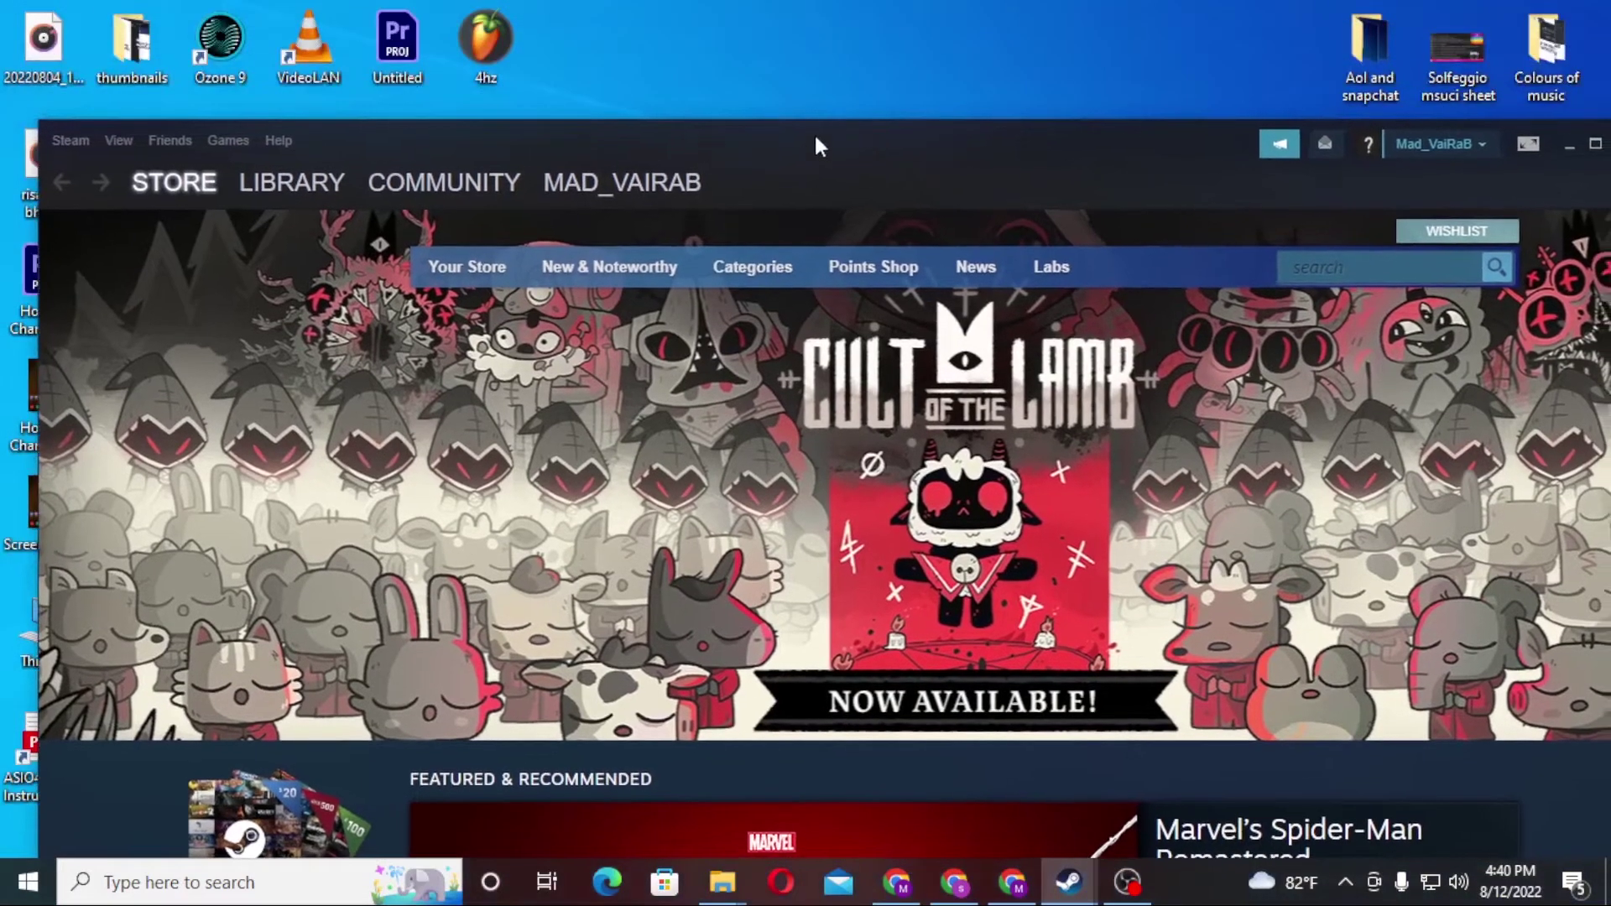
pyautogui.doubleClick(815, 133)
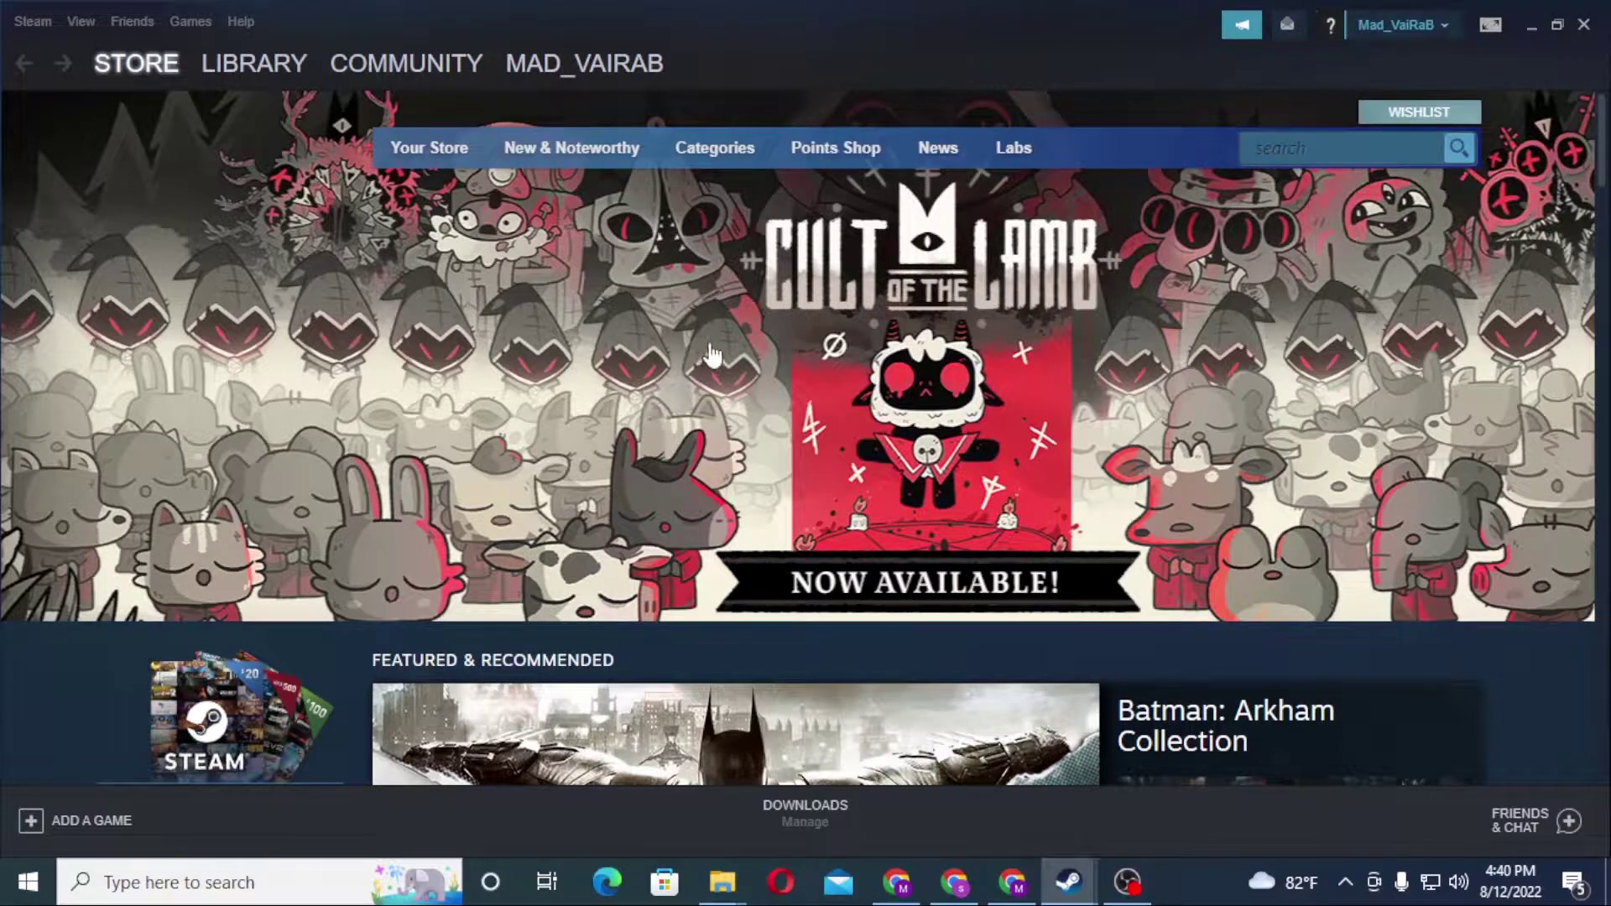
pyautogui.click(31, 23)
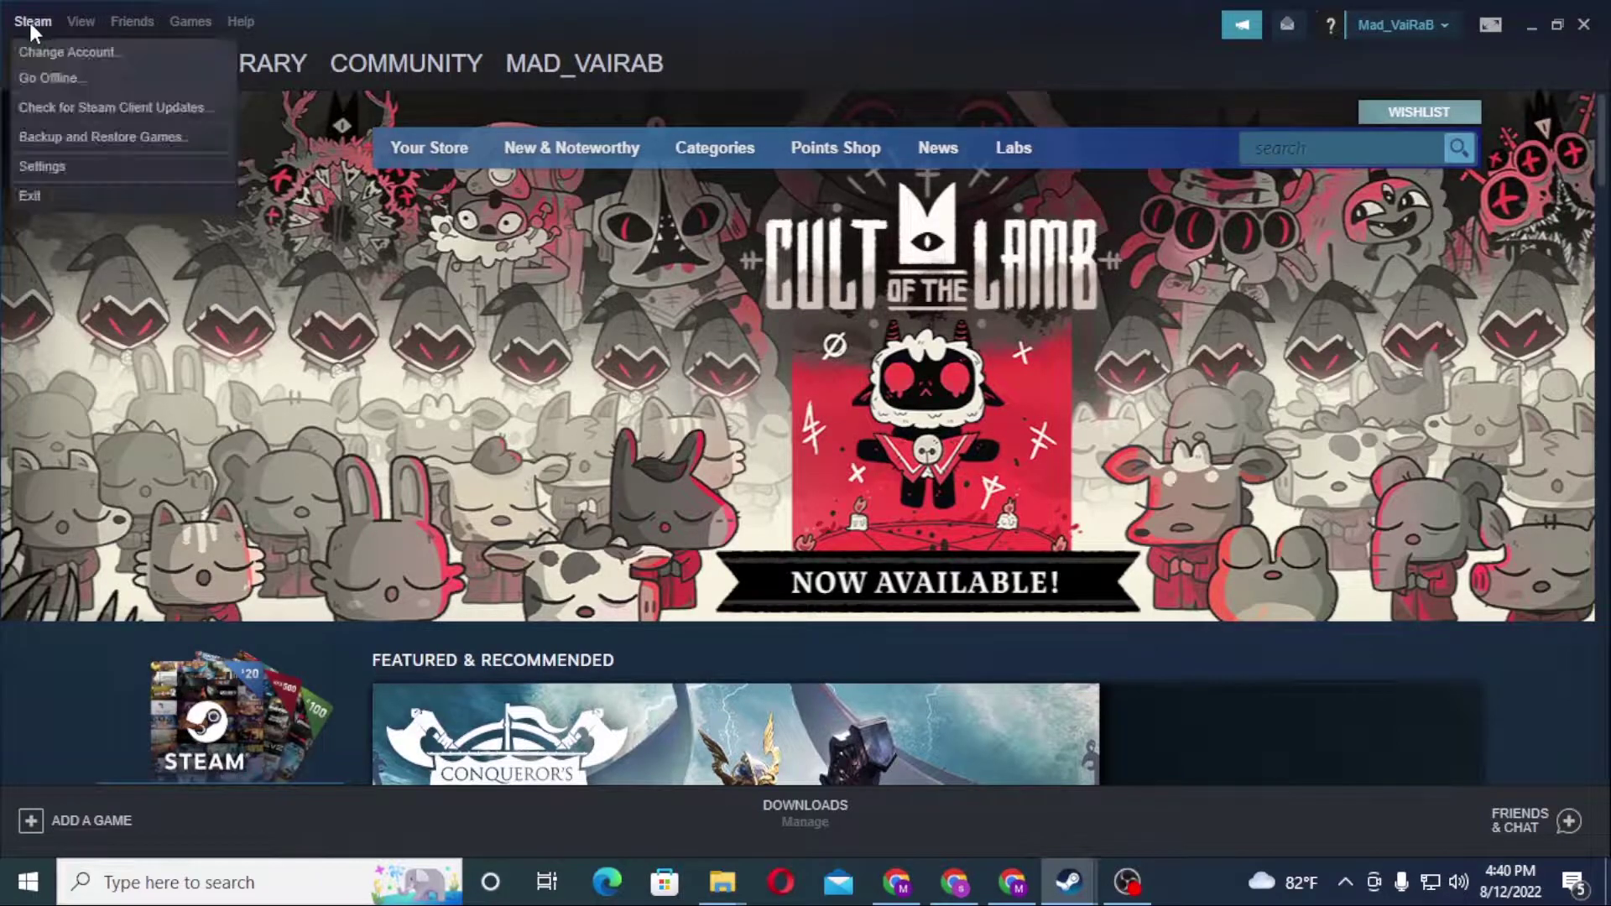
pyautogui.click(43, 165)
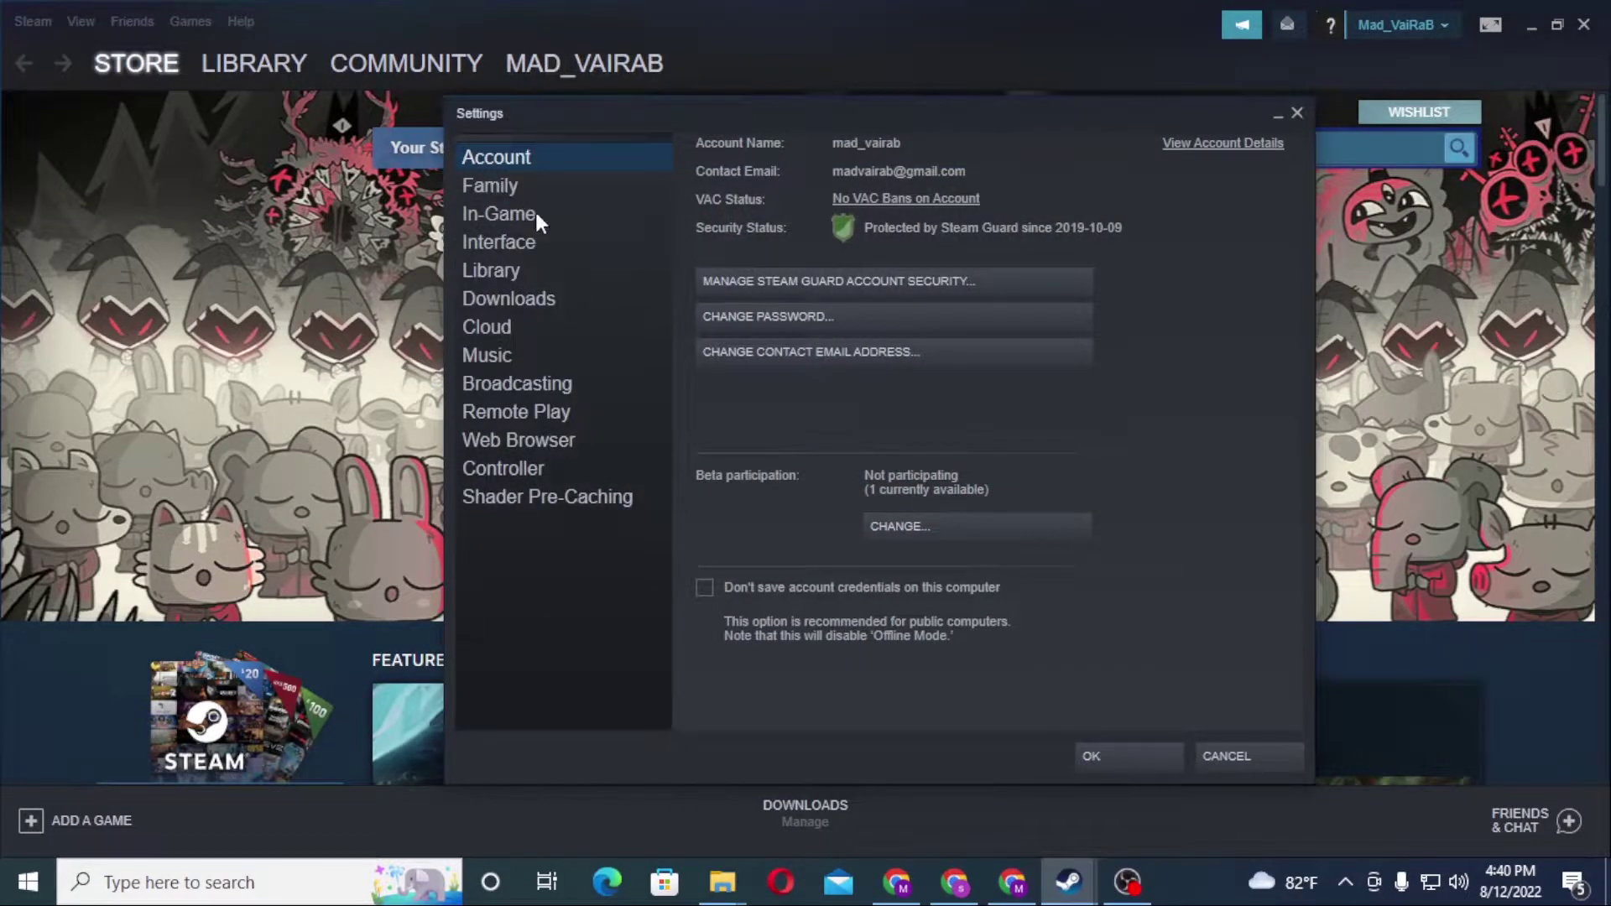
# Open Manage Steam Guard Account Security and review the options, keeping email codes selected
pyautogui.click(818, 284)
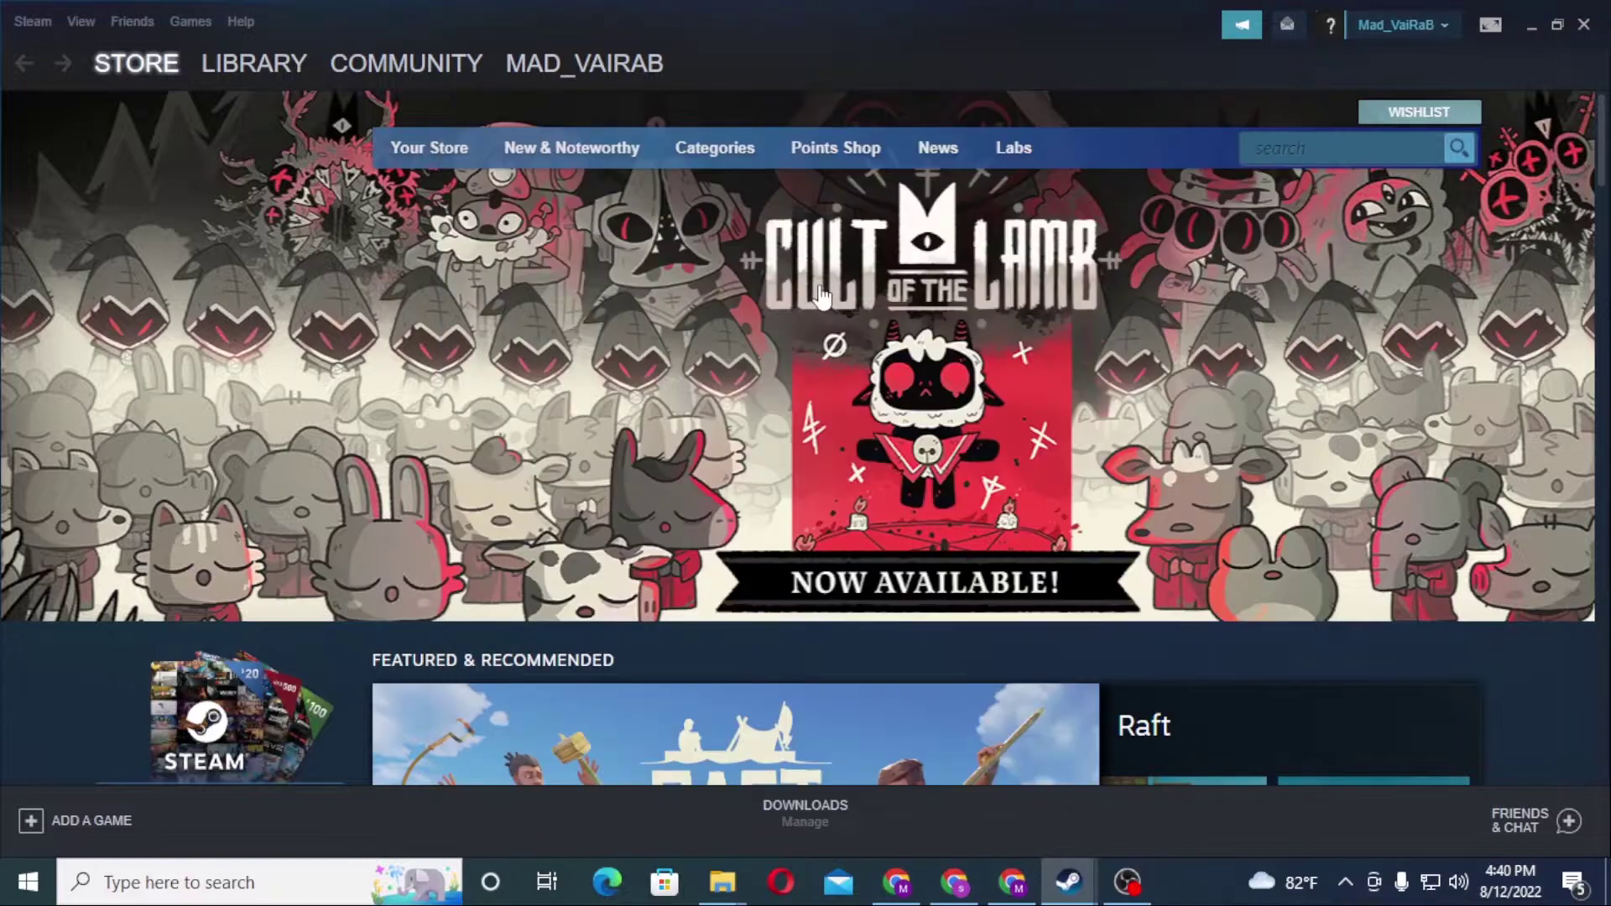
pyautogui.moveTo(282, 305); pyautogui.dragTo(671, 304)
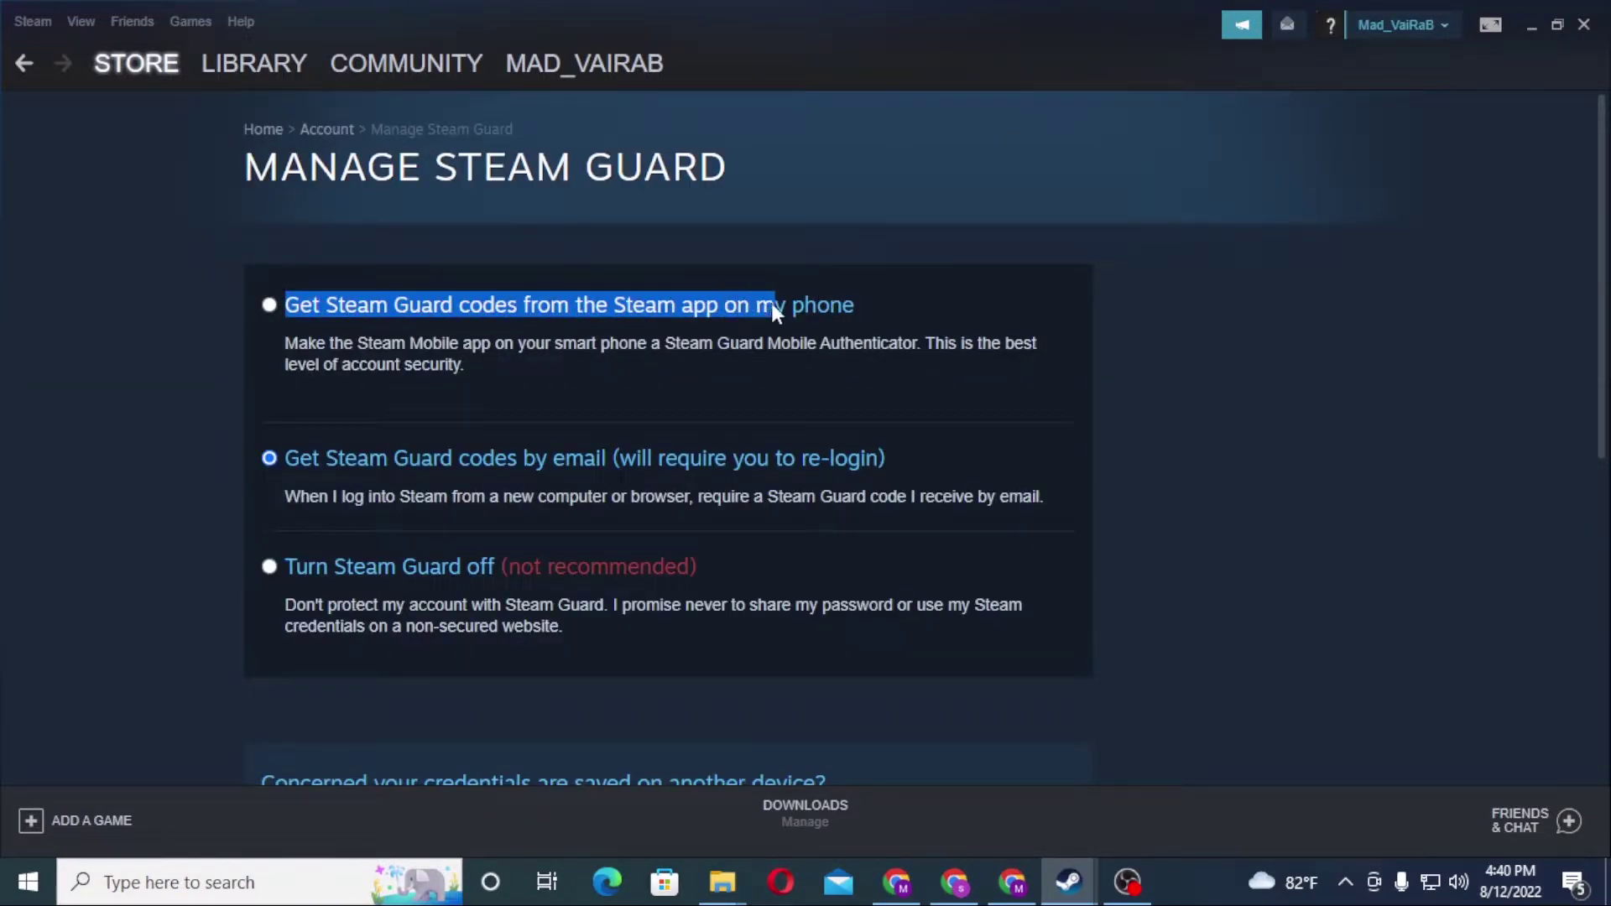
pyautogui.scroll(-2, 603, 416)
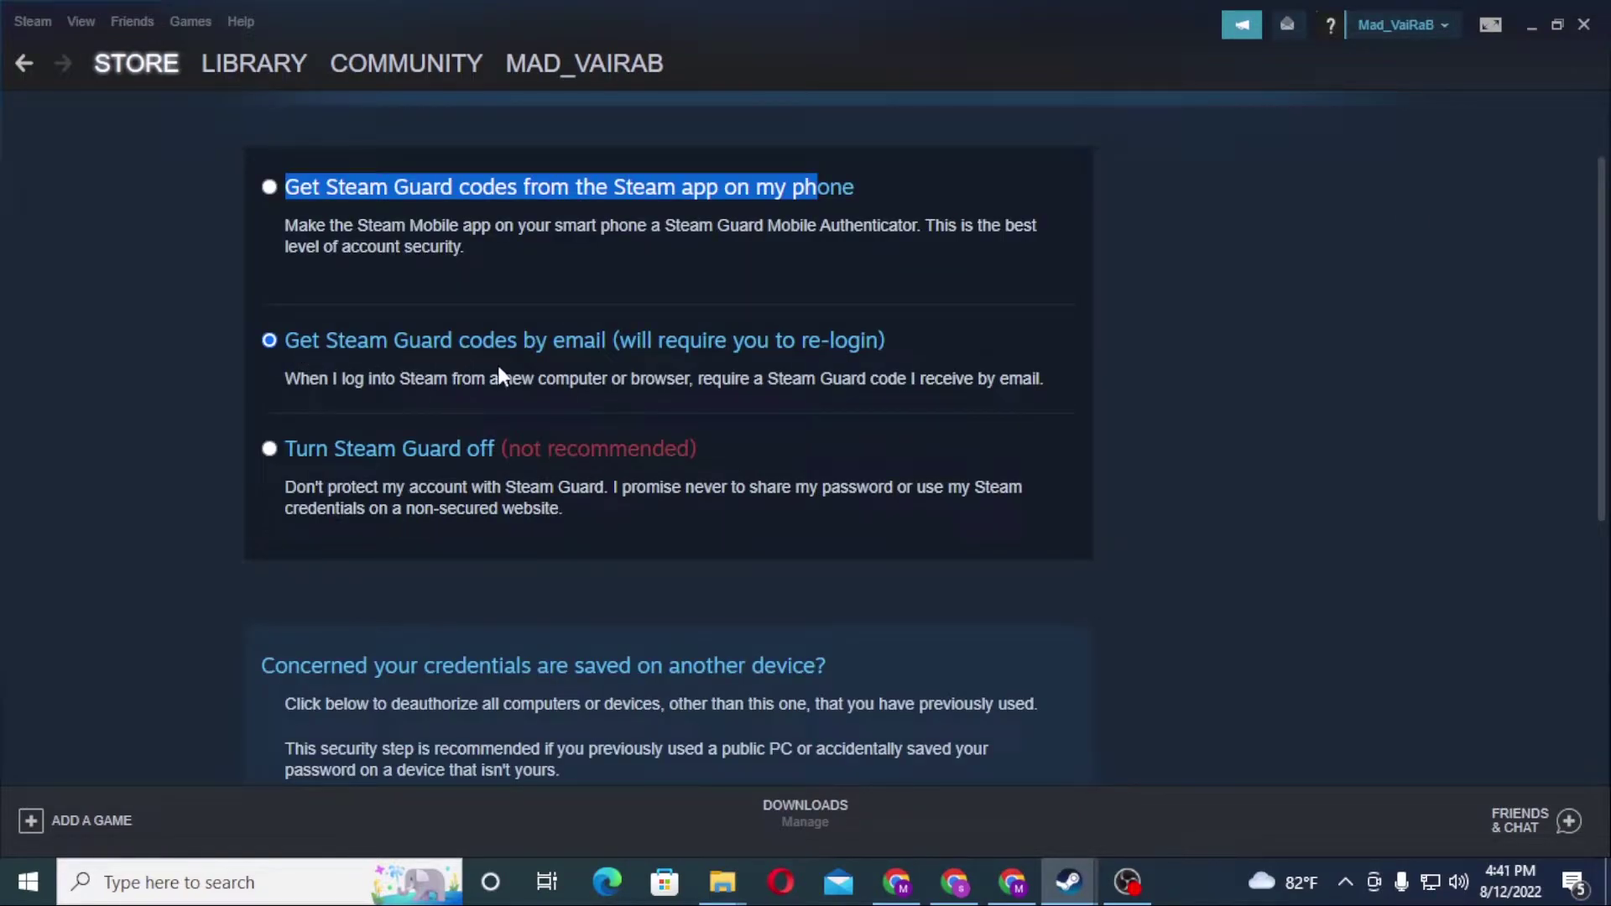
pyautogui.scroll(-2, 693, 377)
pyautogui.scroll(-2, 890, 405)
pyautogui.scroll(2, 932, 447)
pyautogui.click(276, 332)
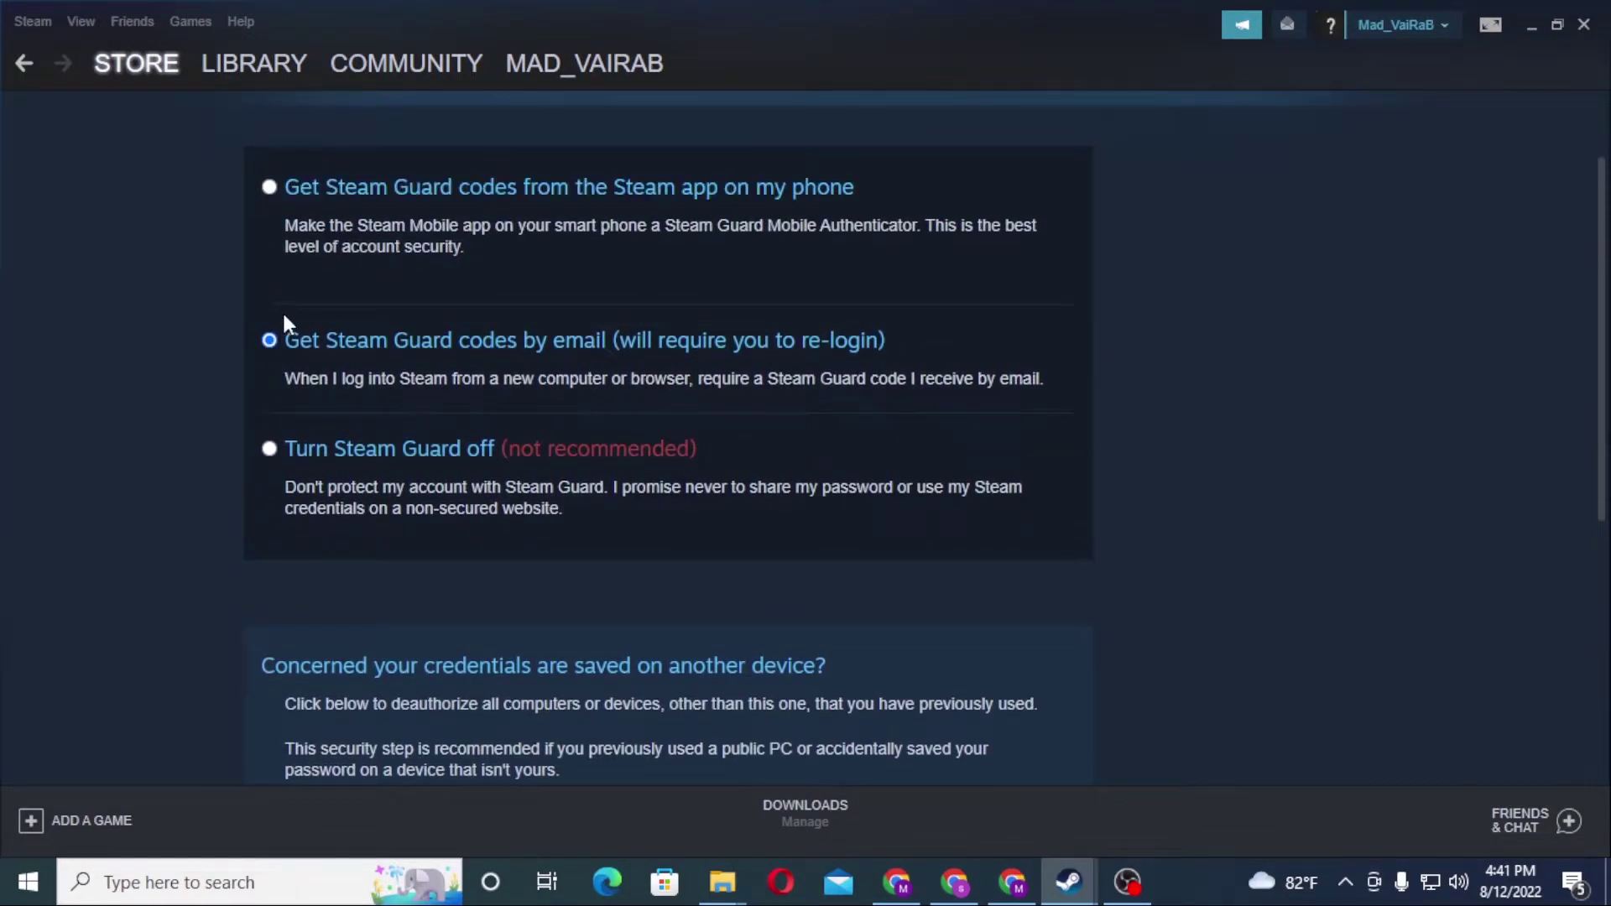
pyautogui.scroll(1, 228, 277)
pyautogui.scroll(-1, 170, 228)
pyautogui.scroll(1, 151, 260)
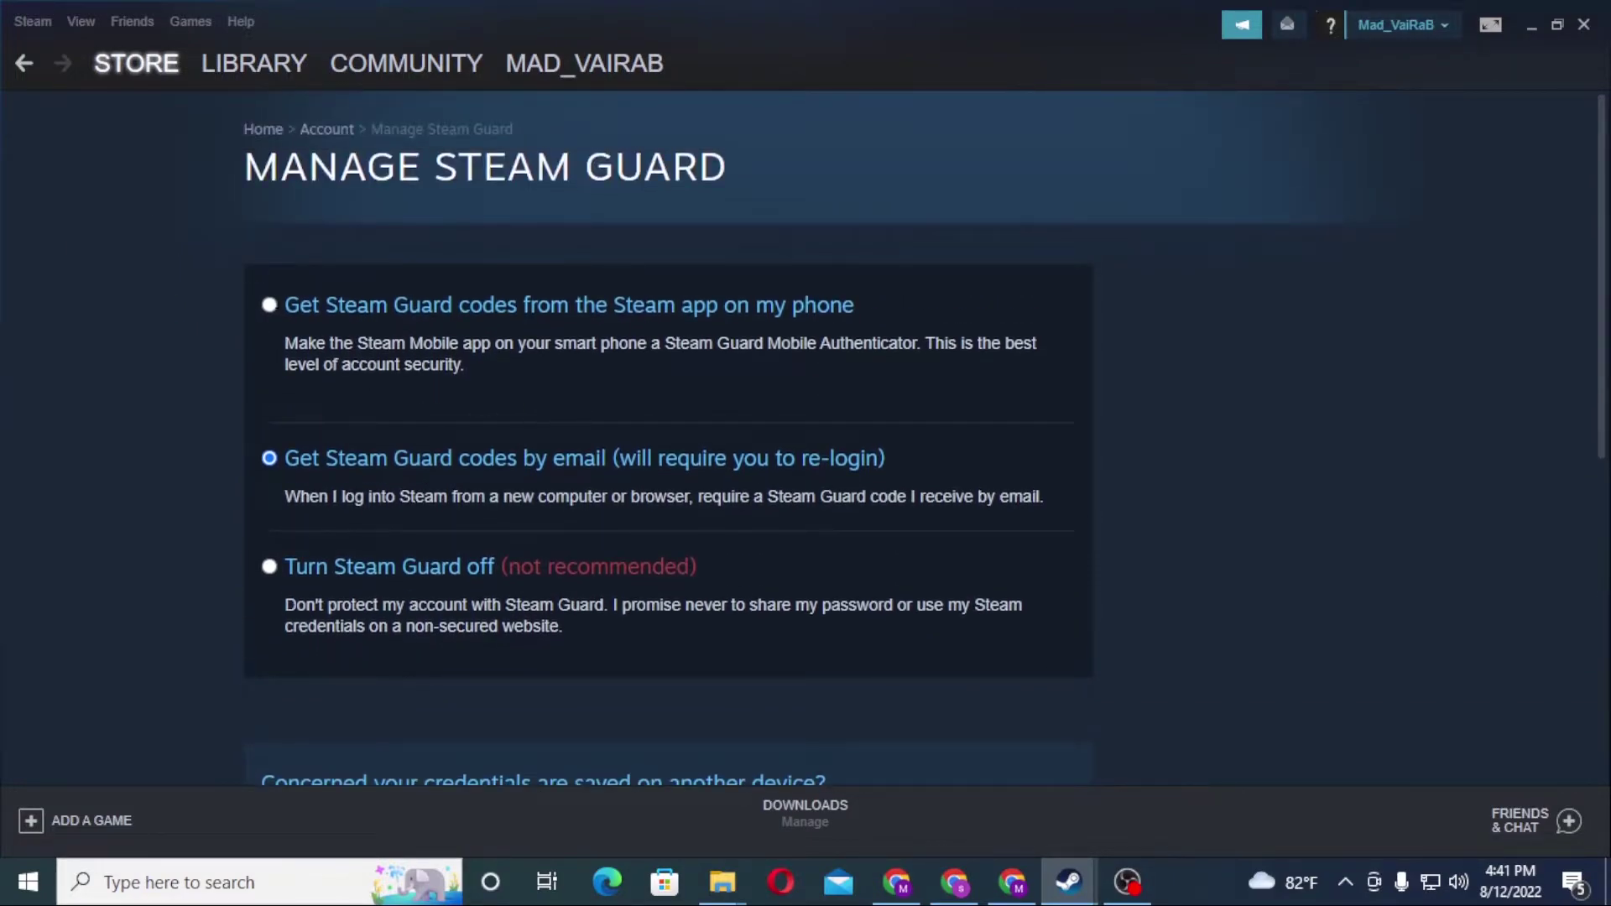
pyautogui.scroll(-3, 960, 535)
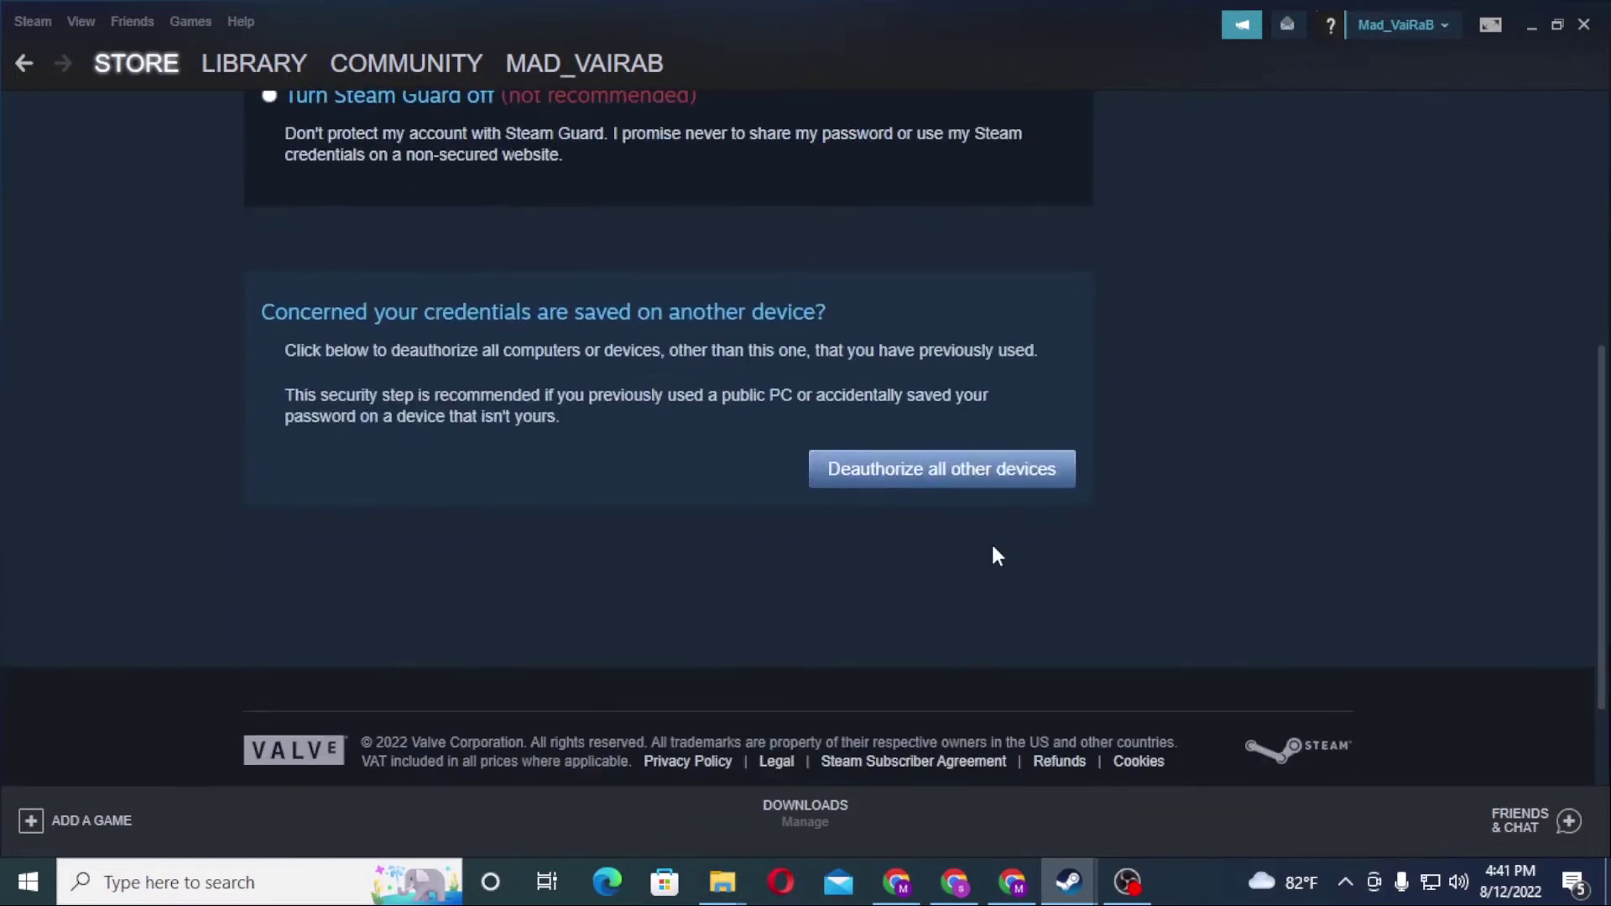
# Use 'Deauthorize all other devices' on the Manage Steam Guard page
pyautogui.click(914, 469)
pyautogui.scroll(-3, 767, 514)
pyautogui.scroll(2, 764, 514)
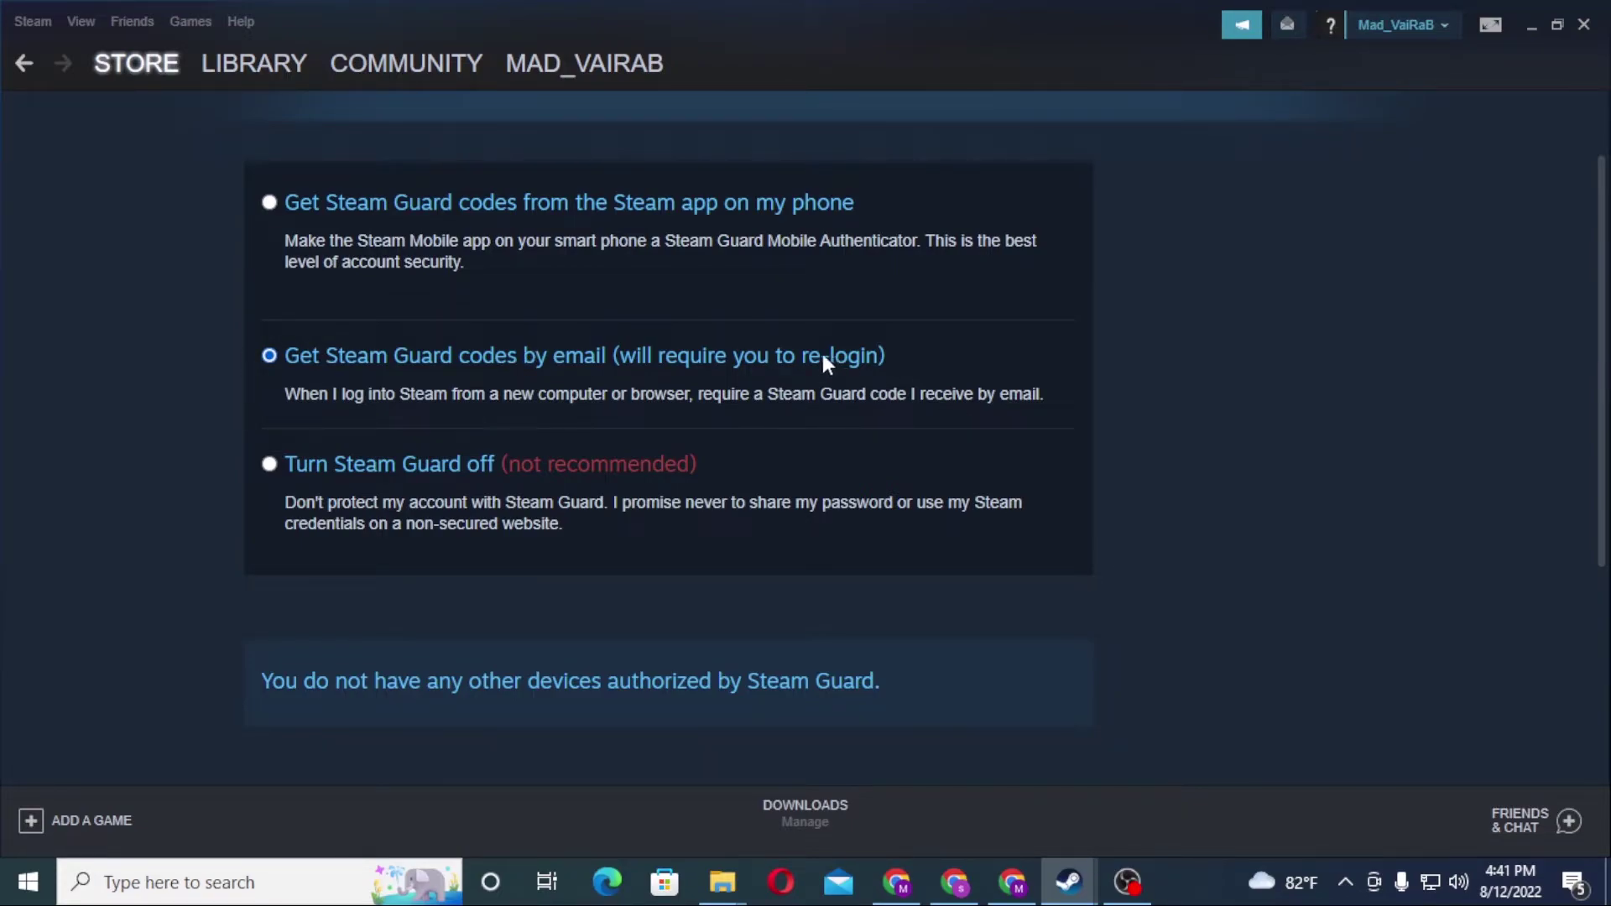
pyautogui.scroll(1, 509, 455)
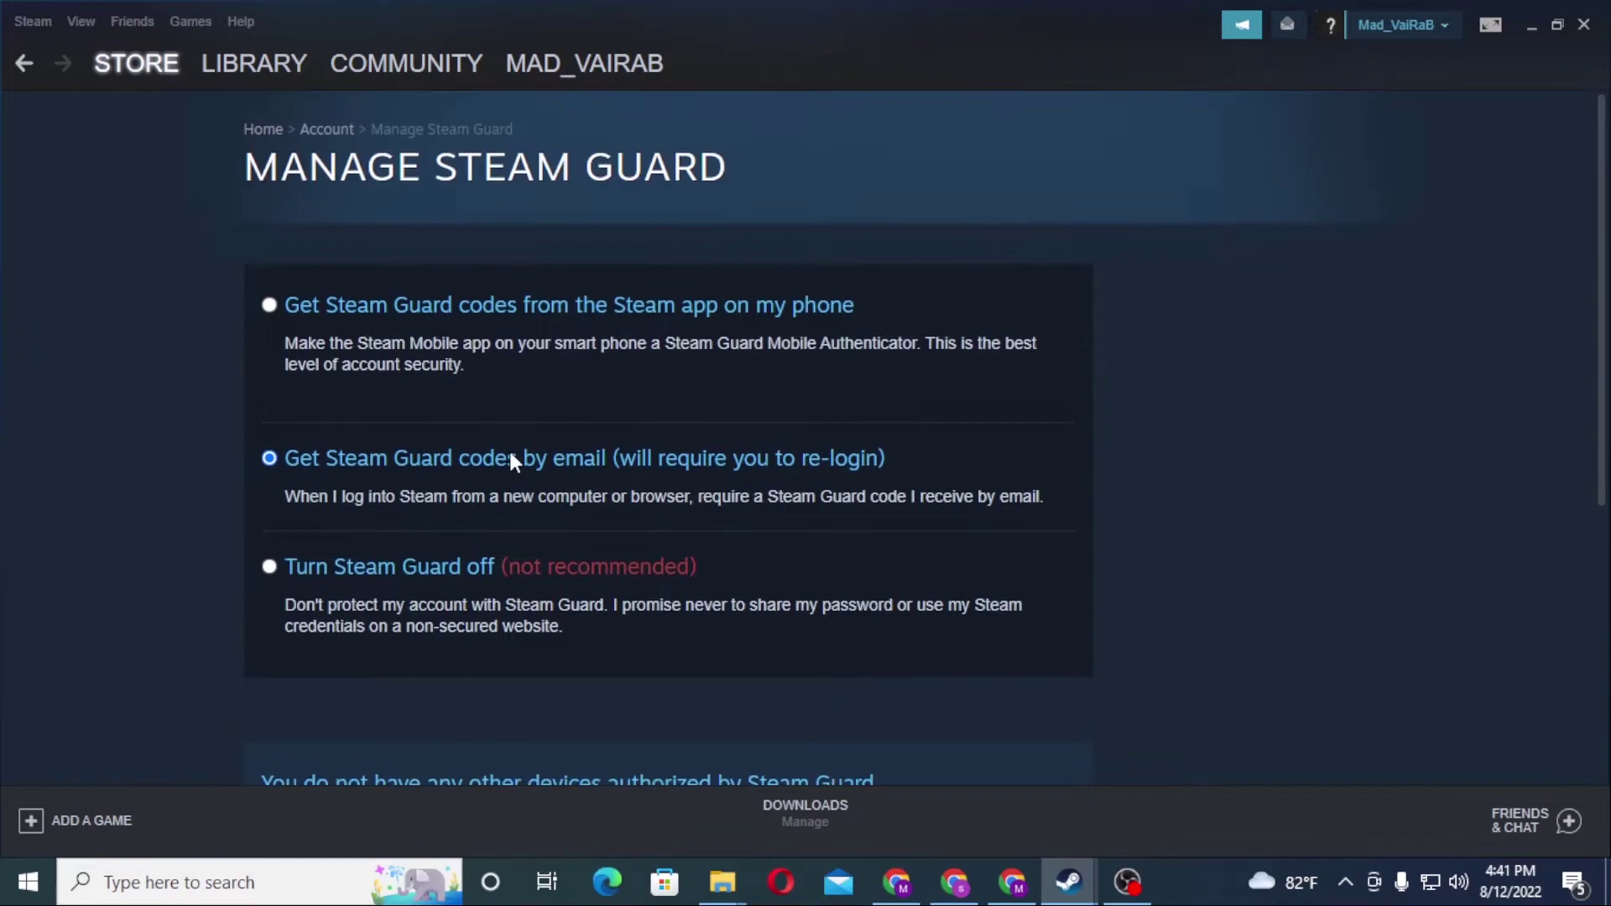